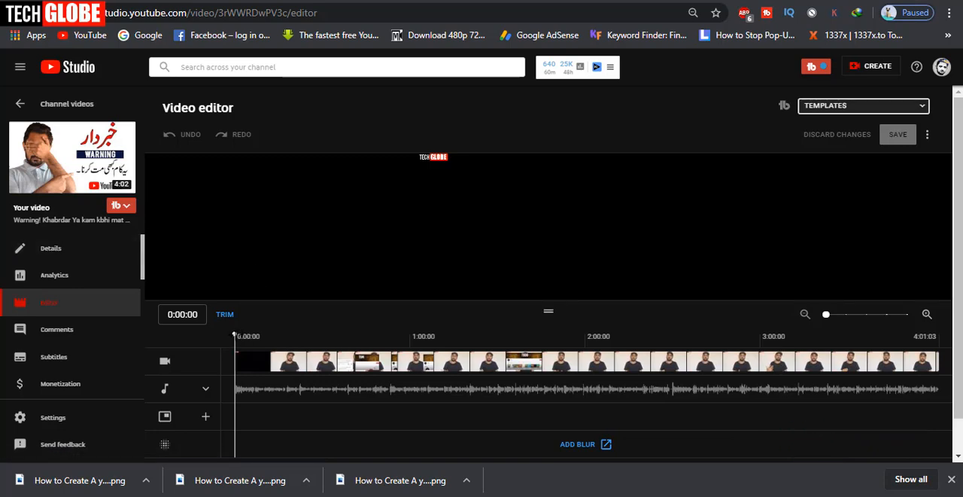
Split the video at 0:56:00 and trim out the section from there to 1:20:16
drag(235, 335, 398, 334)
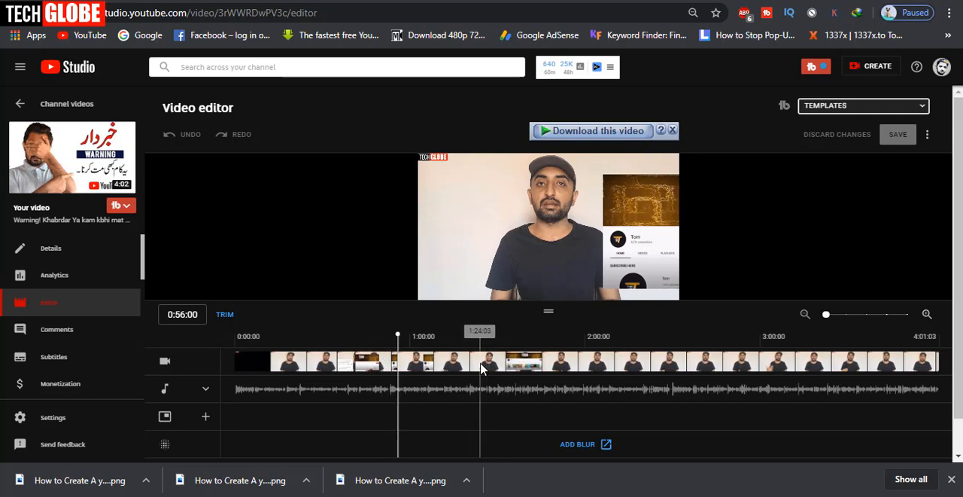
scroll(554, 273, down, 1)
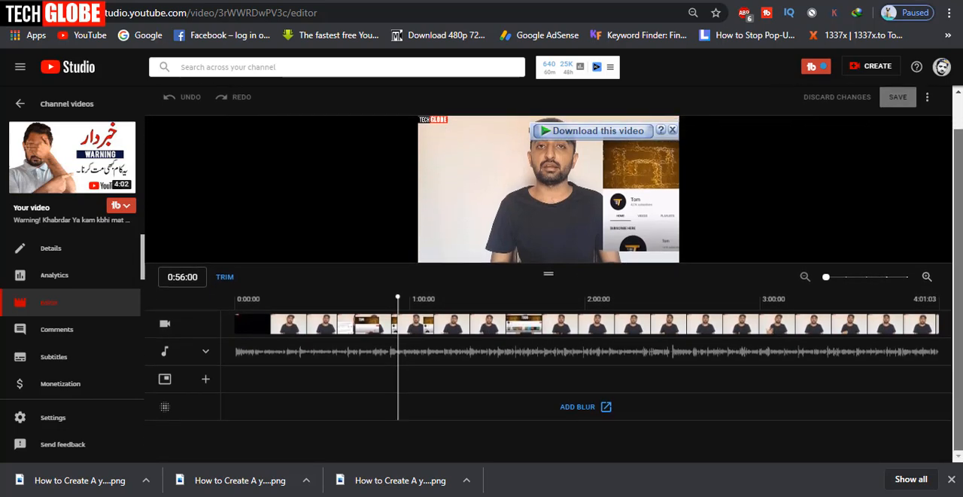
click(224, 280)
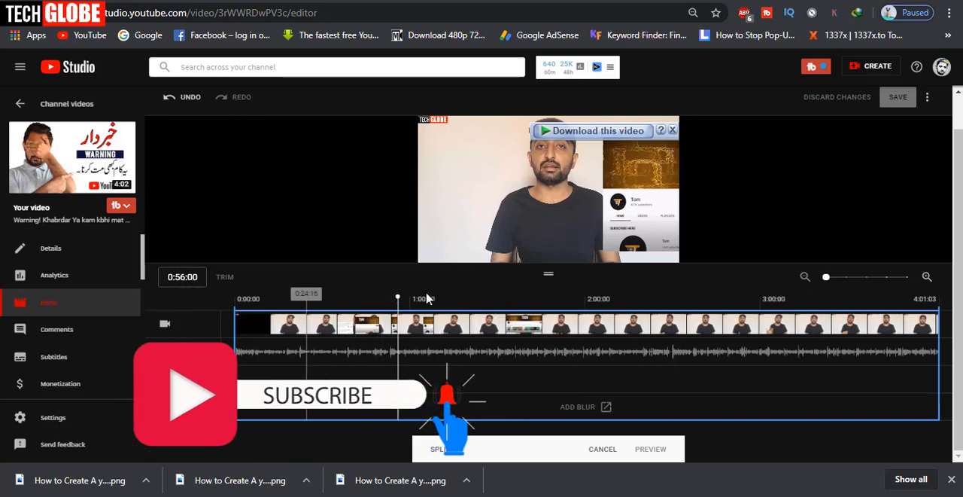
click(437, 449)
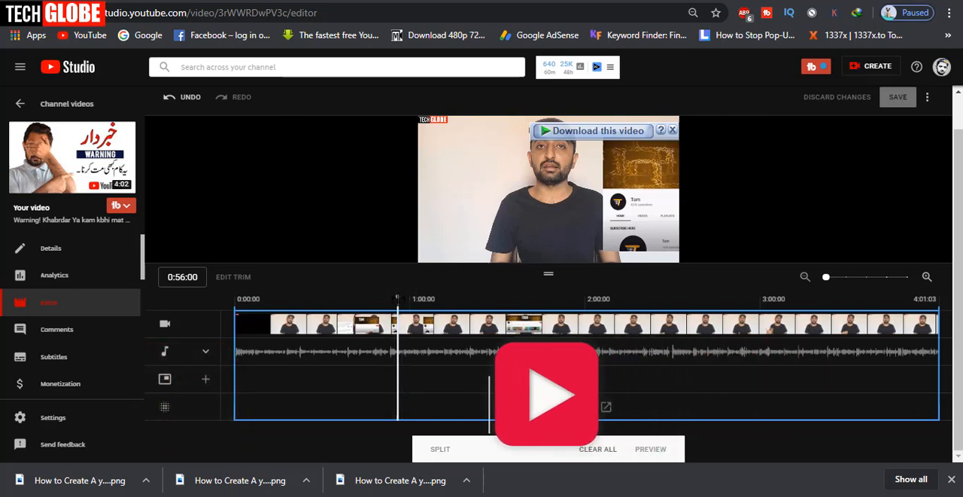
mouse_move(397, 299)
mouse_down()
mouse_move(480, 298)
mouse_move(470, 298)
mouse_up()
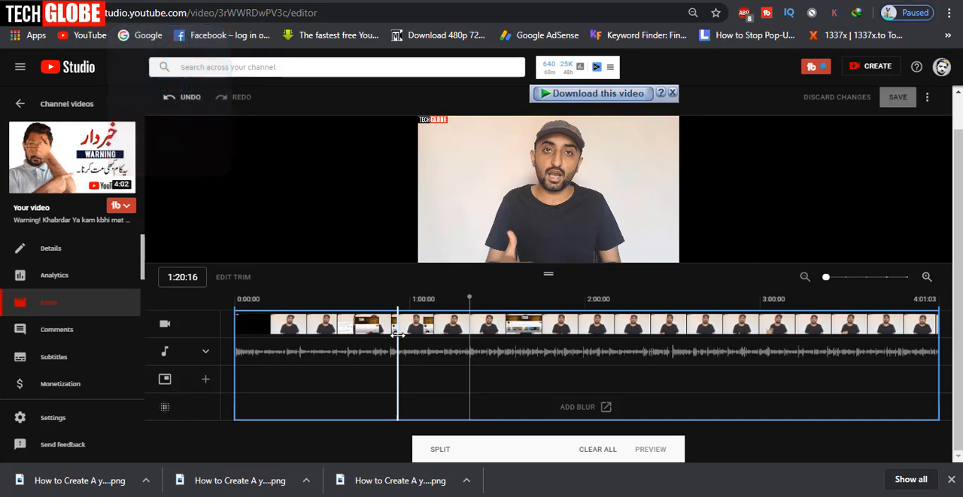
drag(398, 334, 464, 333)
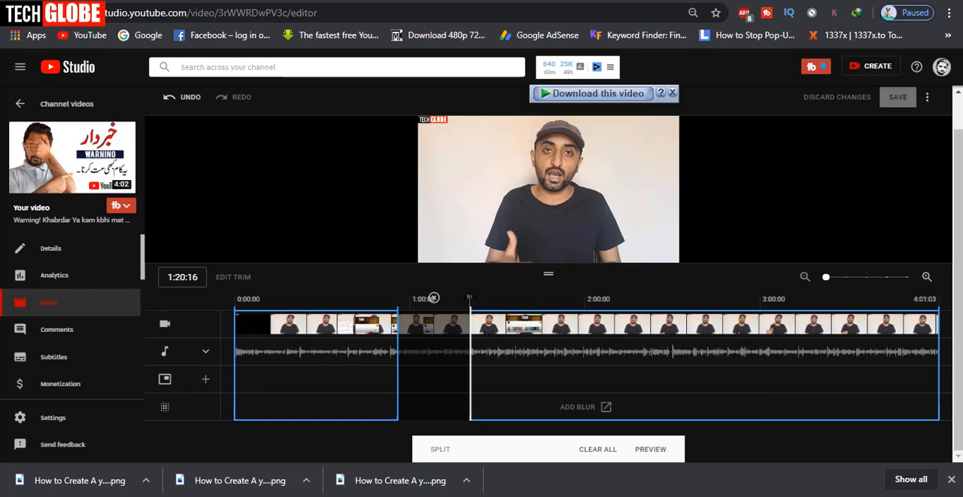
Play the video from 0:53:26 across the trimmed gap to check how the cut flows
drag(469, 298, 391, 297)
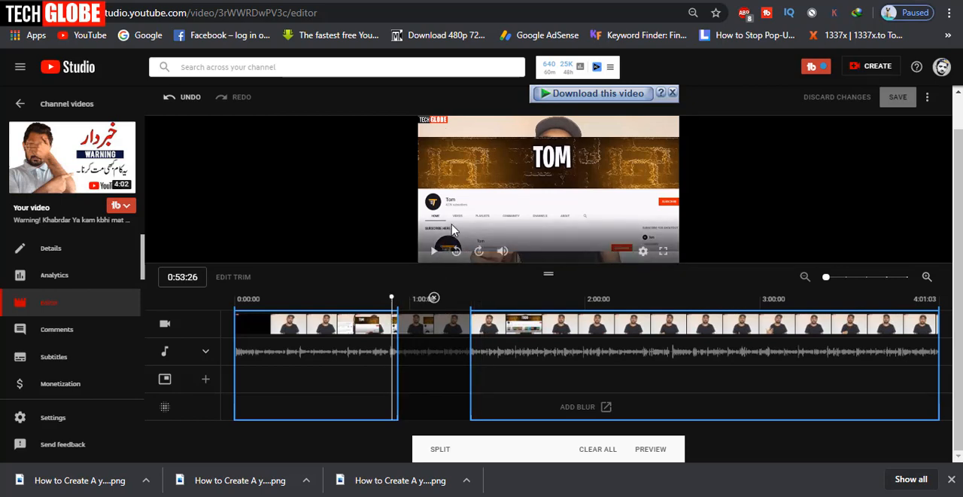
click(453, 230)
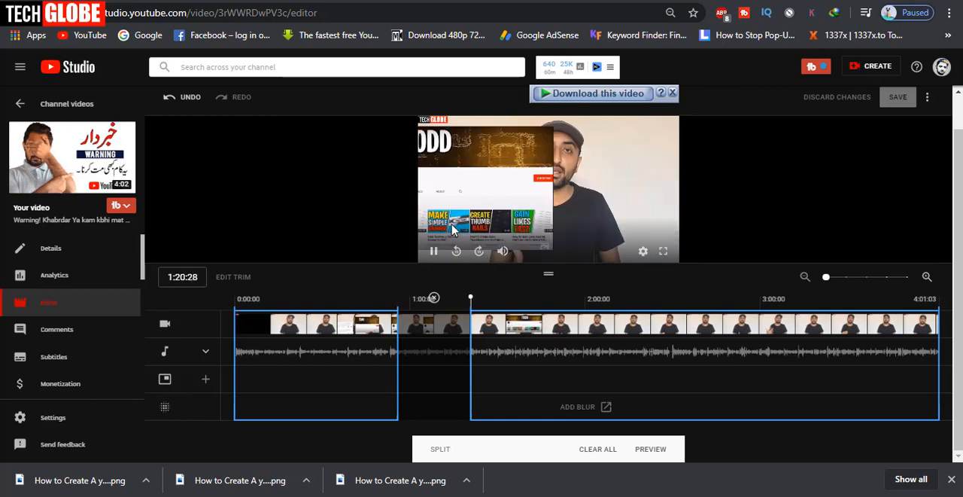
key(space)
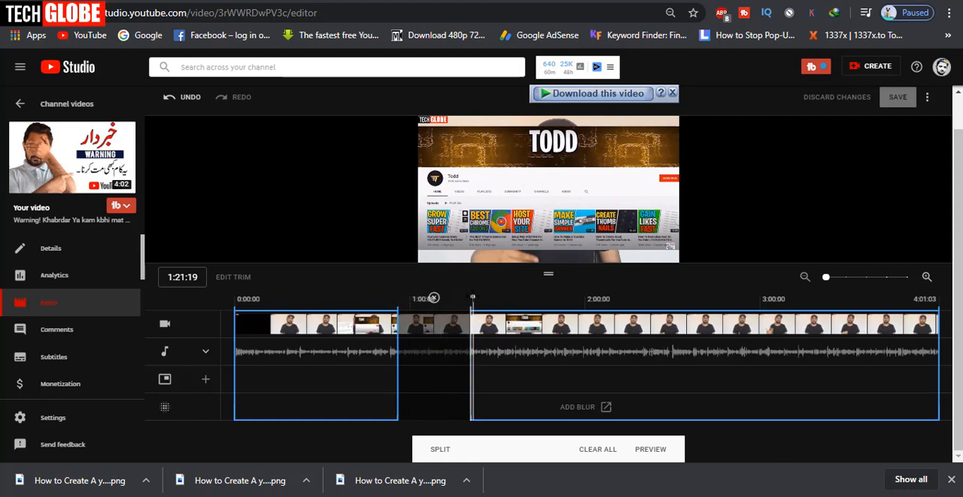
Split the video at 2:10:10, mark a second section after it for trimming, and remove that second cut
drag(472, 299, 616, 298)
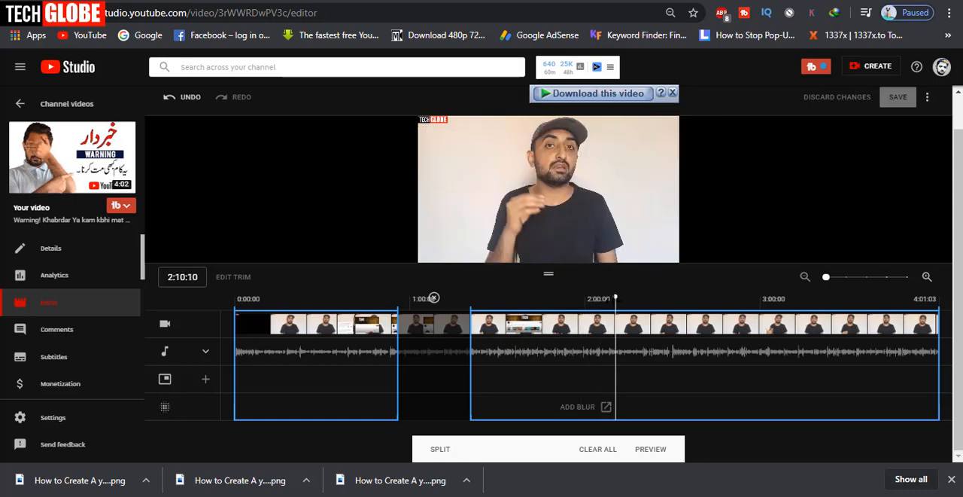
click(446, 450)
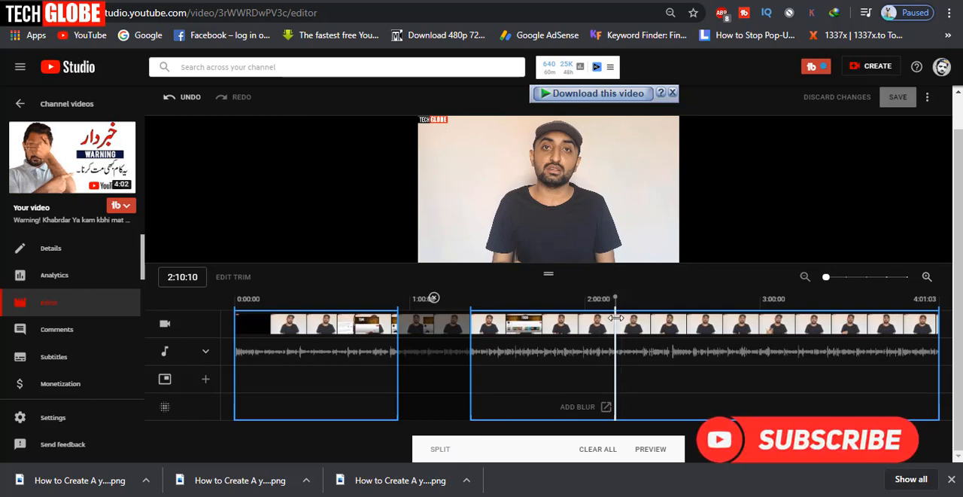
drag(615, 318, 686, 319)
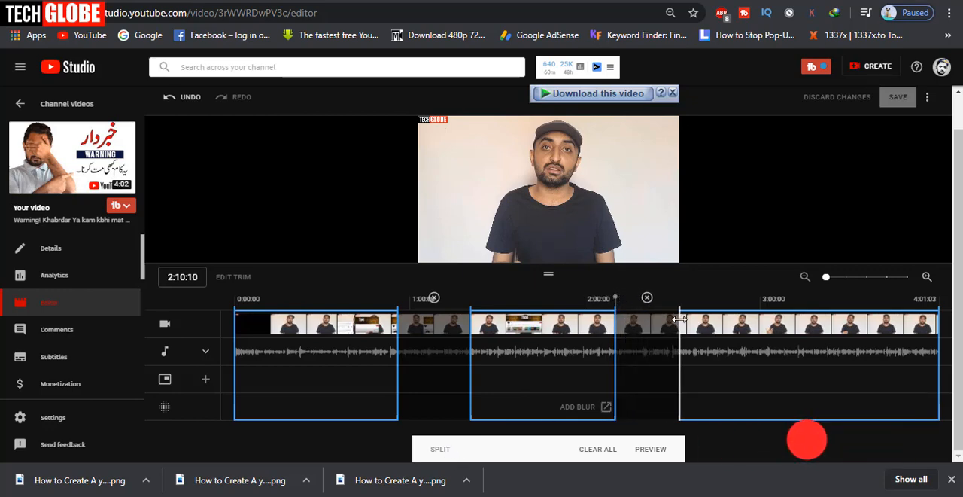
click(646, 298)
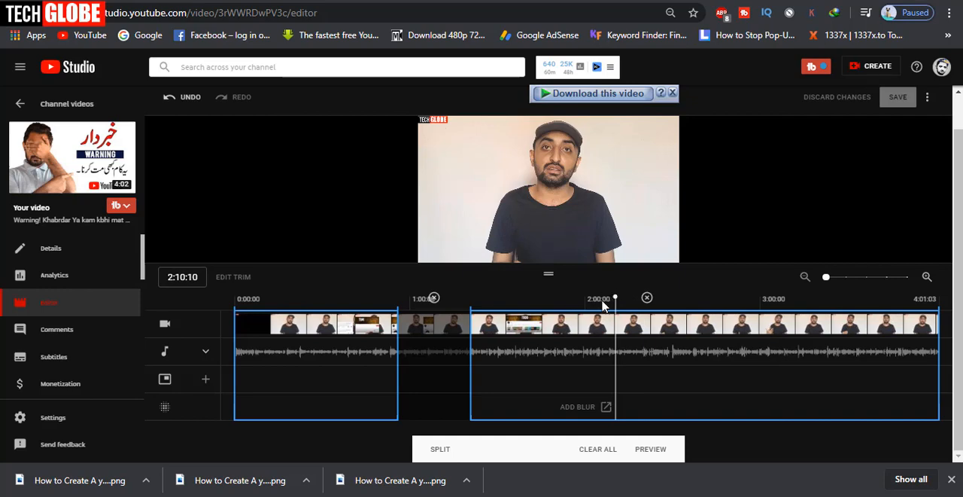
Preview the trim, read the save confirmation without saving, and discard all changes
click(651, 451)
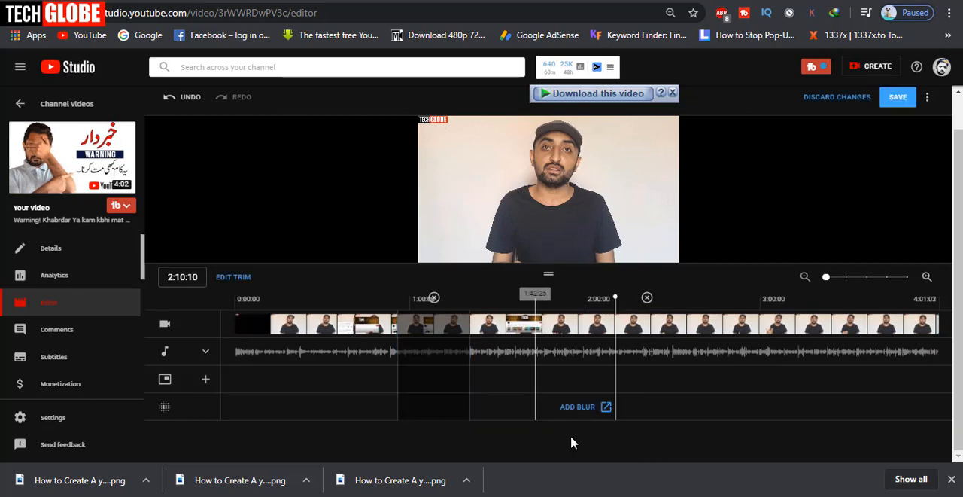
click(898, 106)
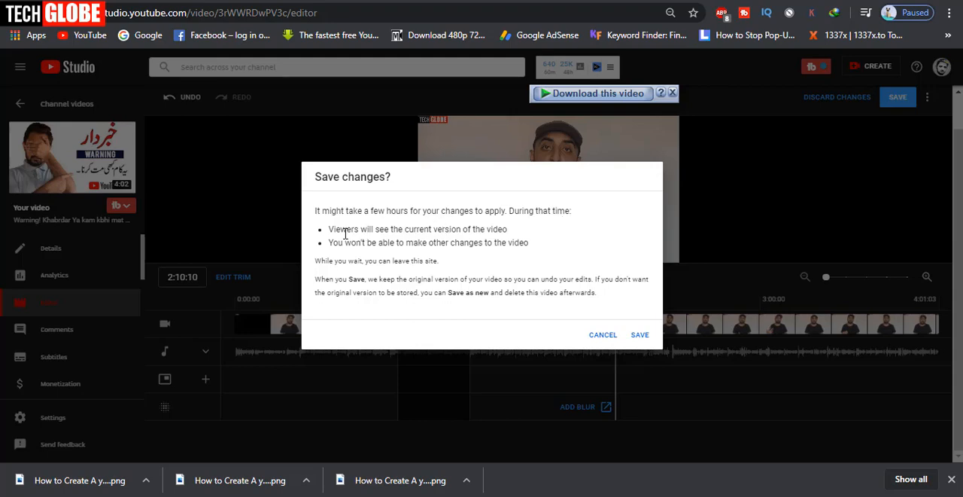
drag(333, 230, 469, 230)
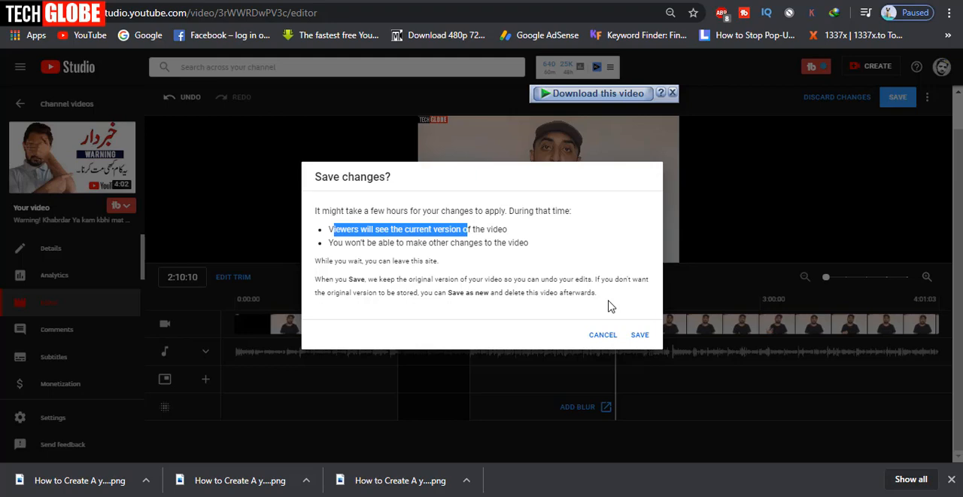
click(603, 335)
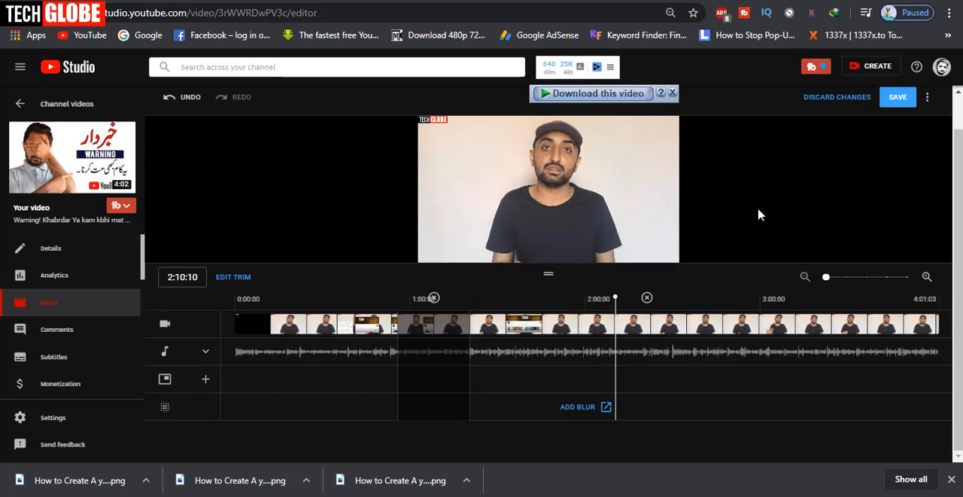
click(832, 100)
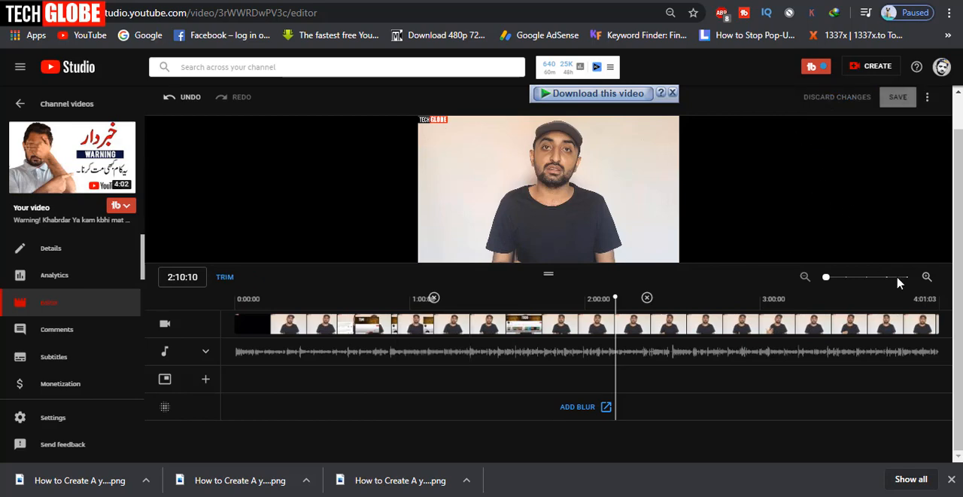
Examine the editor's list of keyboard shortcuts and close it
click(927, 96)
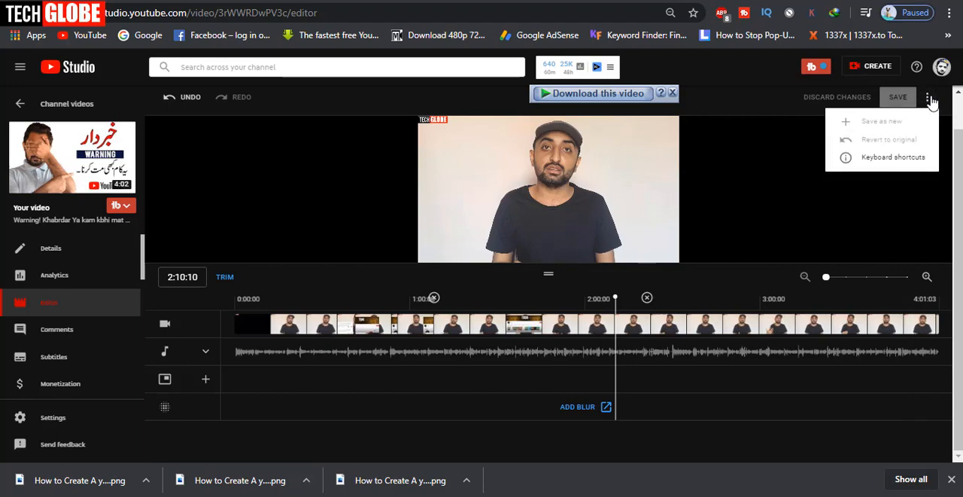
click(885, 160)
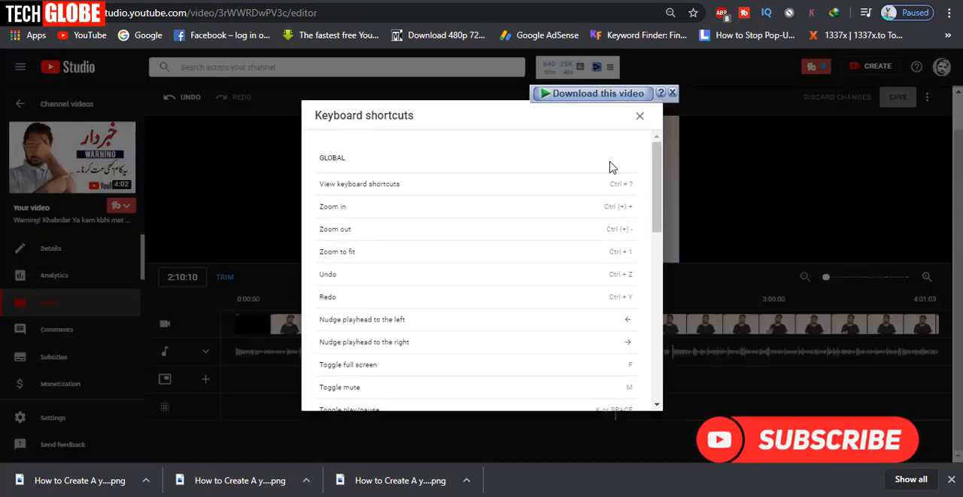
drag(659, 175, 531, 144)
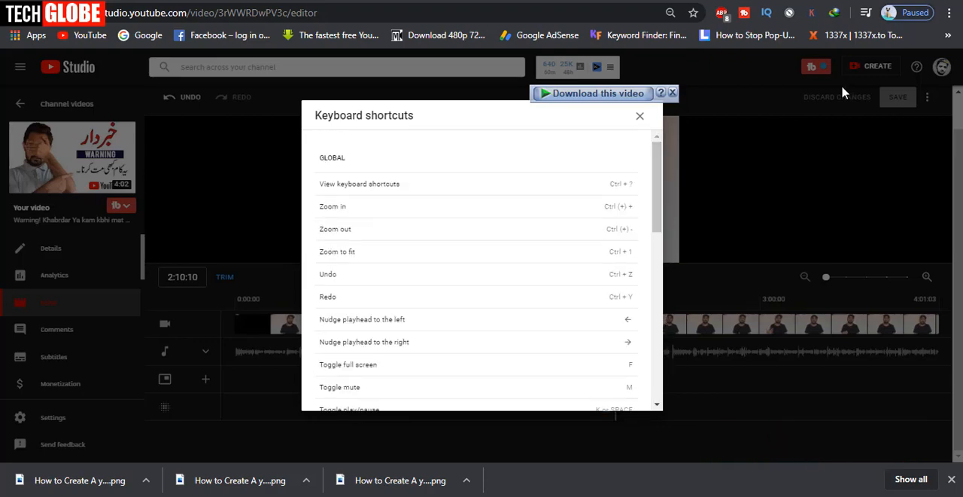
click(639, 117)
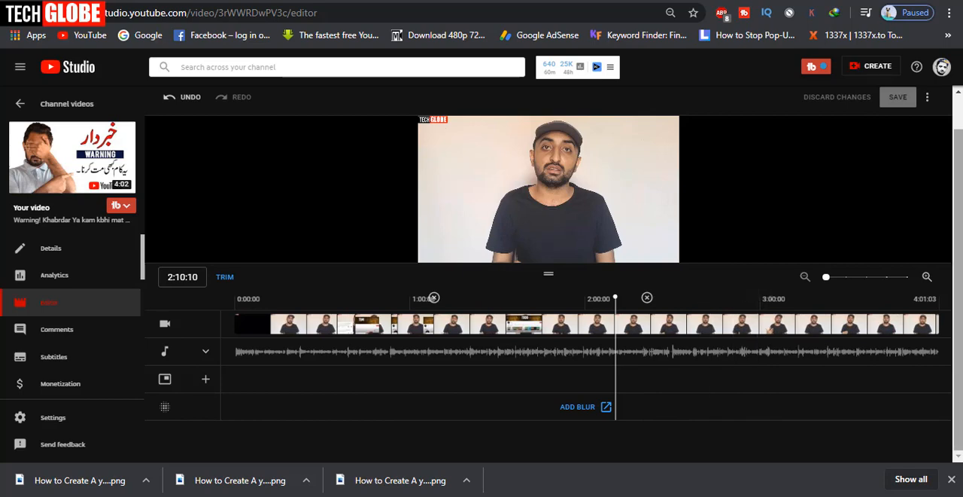
click(928, 278)
click(930, 282)
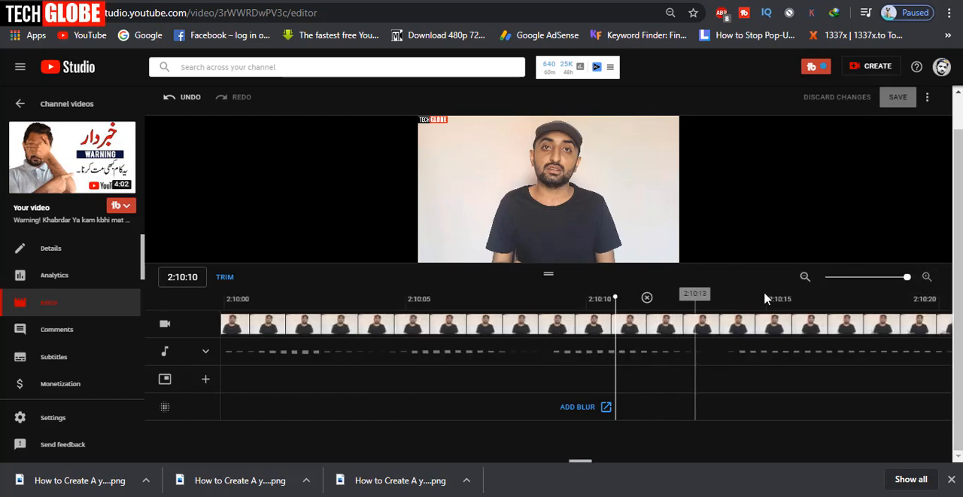
click(804, 278)
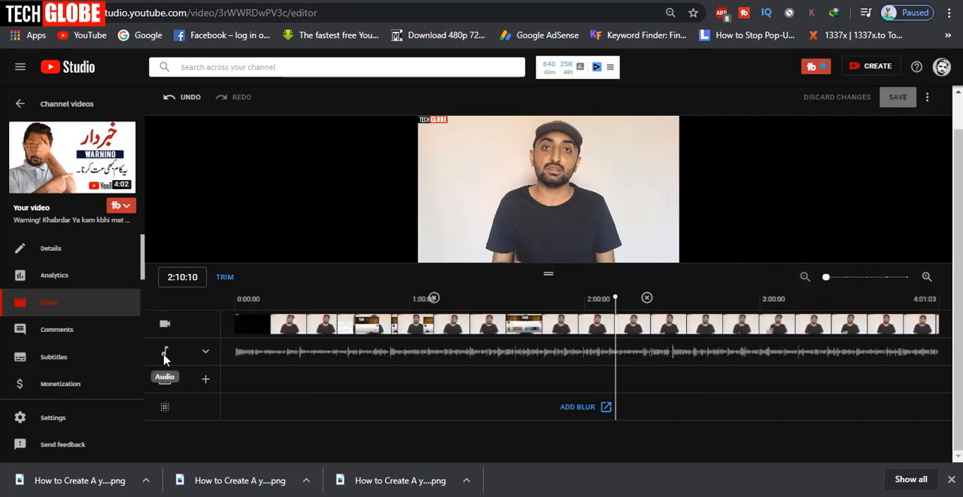
Expand the audio track and open the page for adding or replacing the video's audio
click(206, 351)
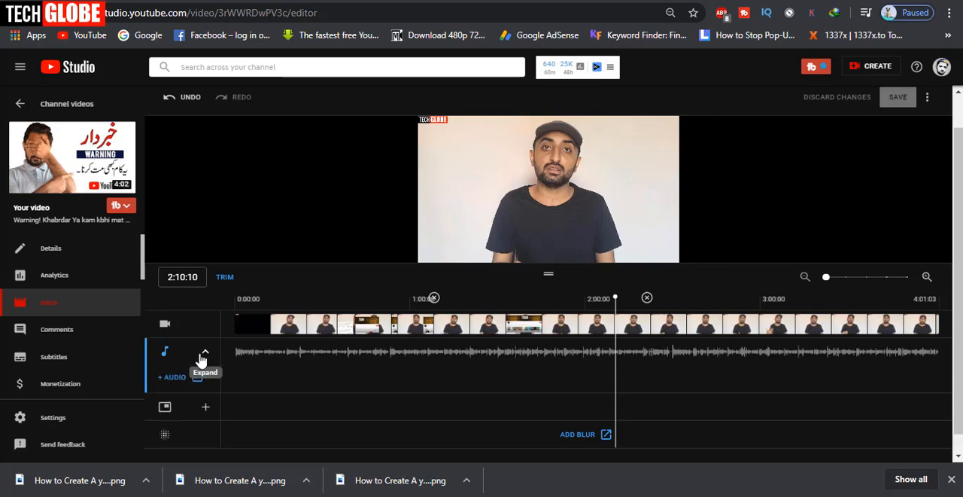
click(207, 354)
click(208, 355)
click(188, 382)
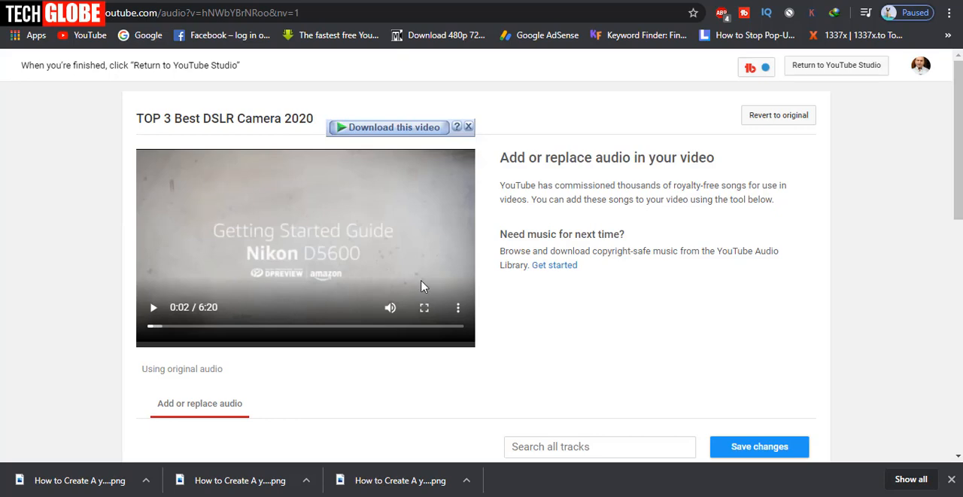
Briefly play the video with its original audio and add the track "News Room News" to it
click(154, 308)
click(153, 307)
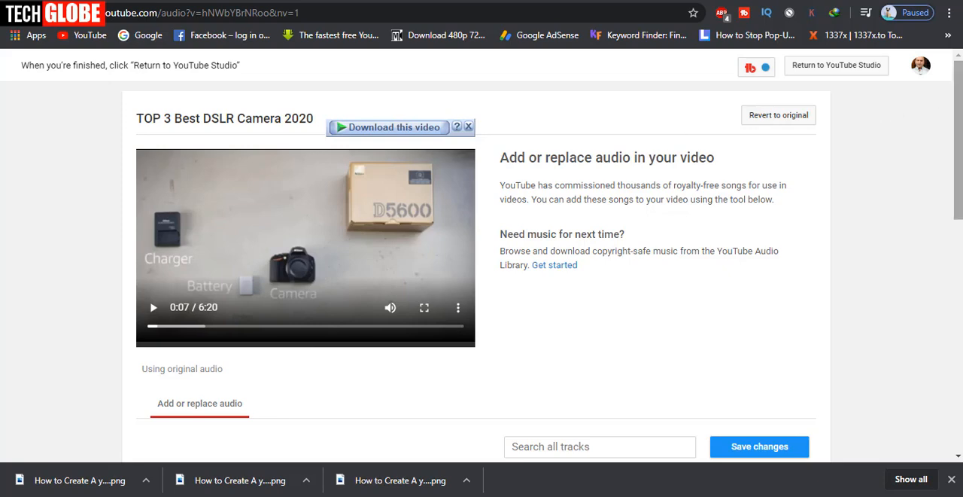
scroll(535, 197, down, 7)
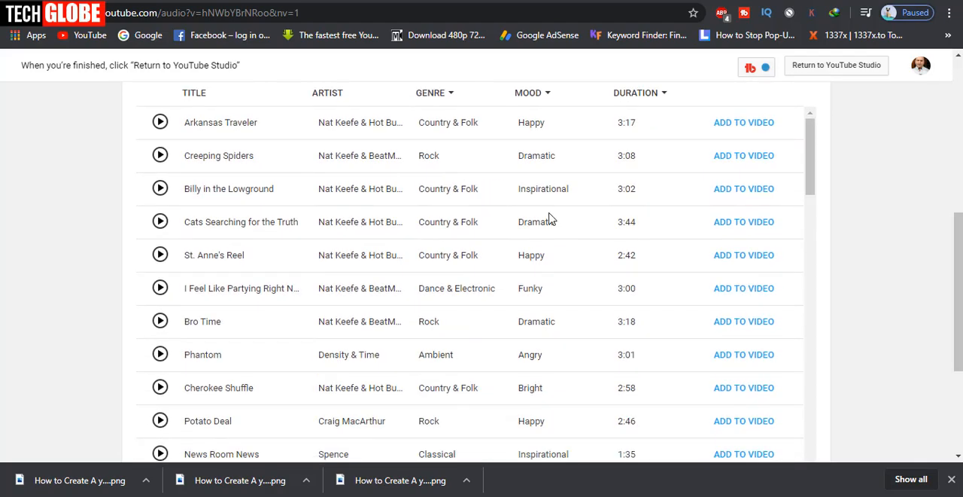
scroll(550, 218, down, 4)
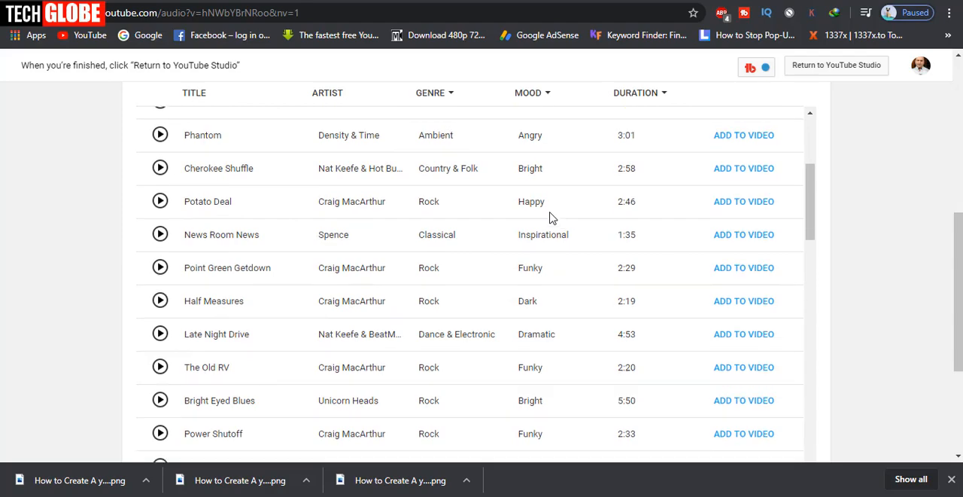
click(747, 177)
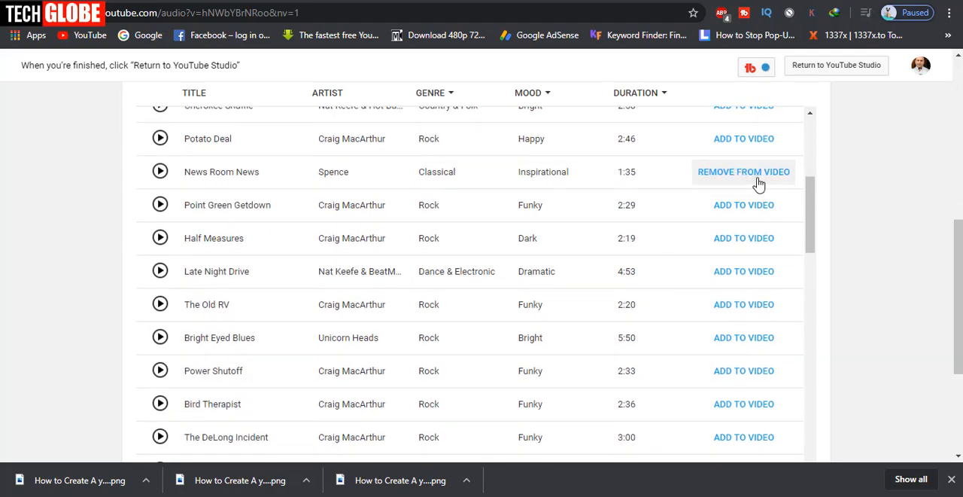
scroll(734, 200, up, 1)
scroll(726, 210, up, 6)
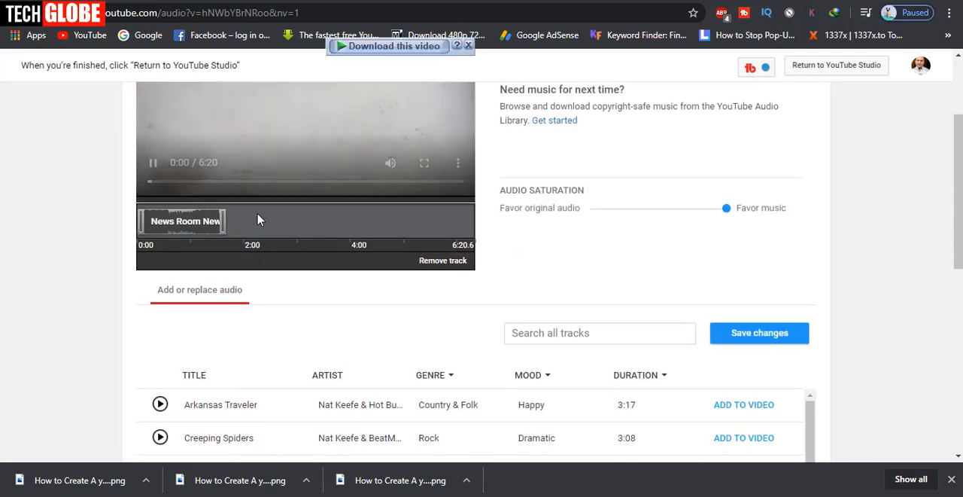
Play a short stretch of the video to hear the added music, and pause it
click(158, 167)
scroll(301, 252, up, 1)
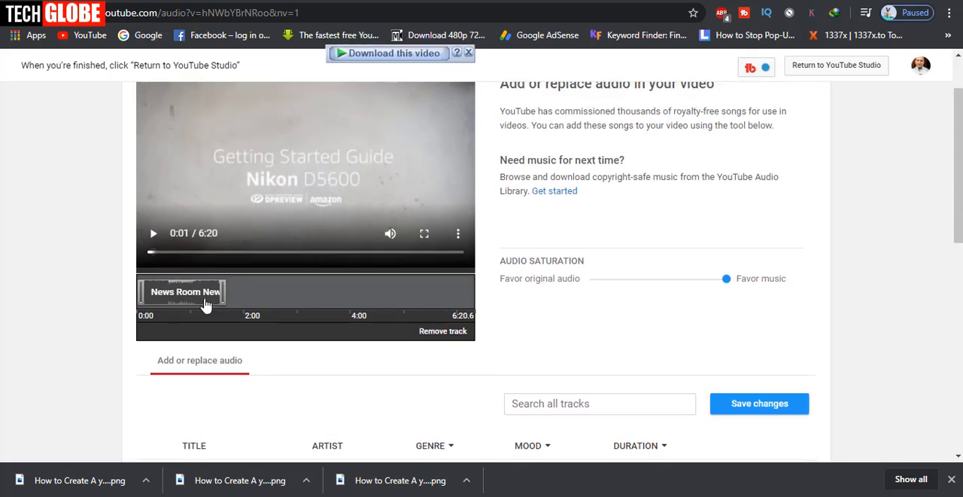
click(154, 236)
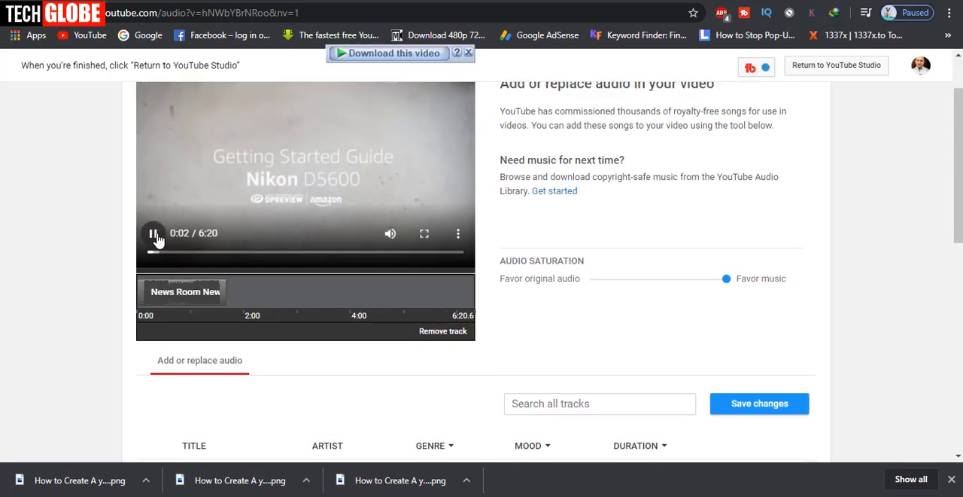
click(155, 236)
Shift the audio saturation almost fully toward the original audio and play the video to hear the mix
drag(727, 282, 594, 283)
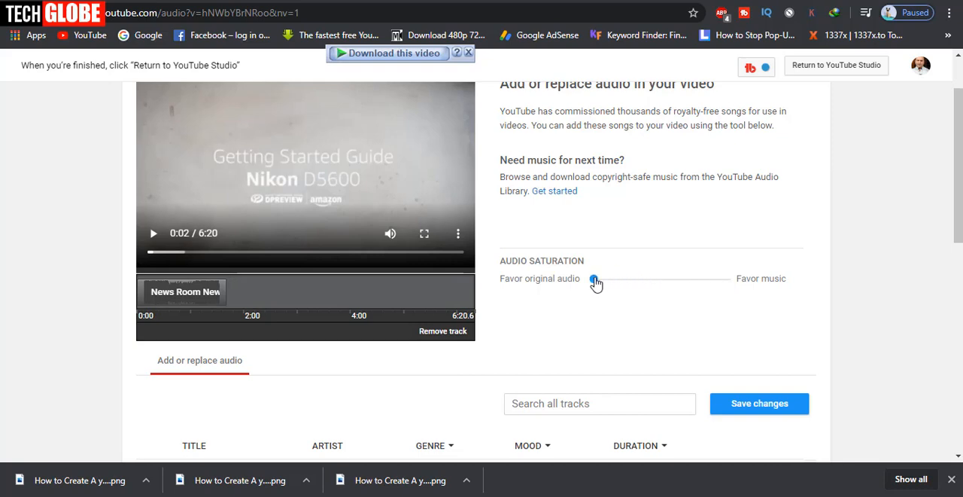
click(153, 235)
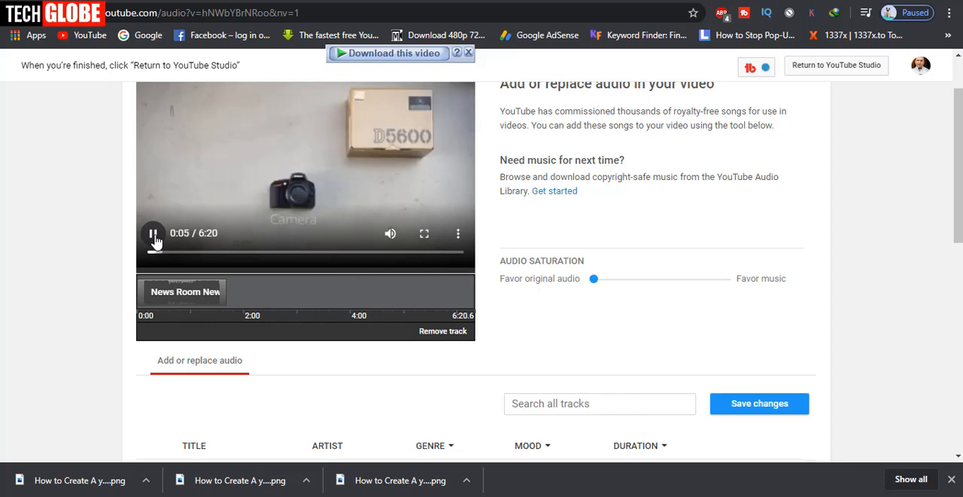
Pause the video and replace its added music with the track "Arkansas Traveler"
click(153, 235)
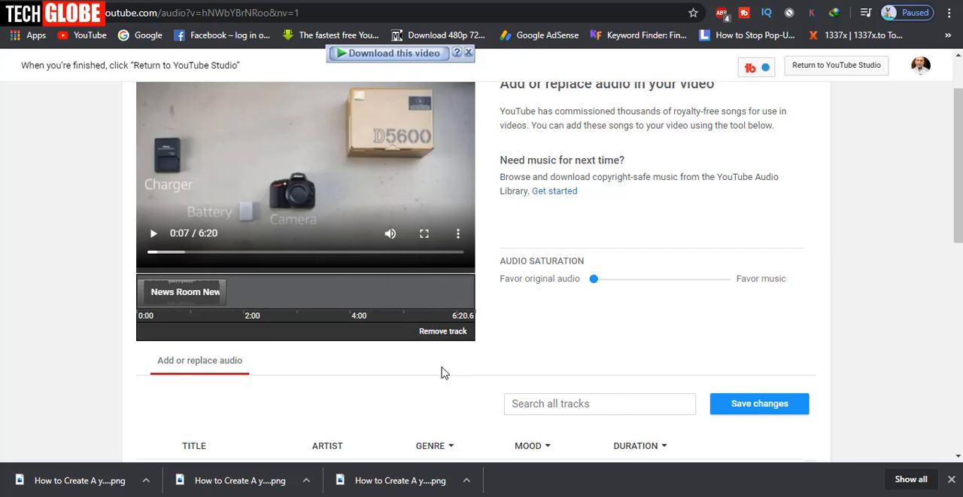
scroll(441, 373, down, 2)
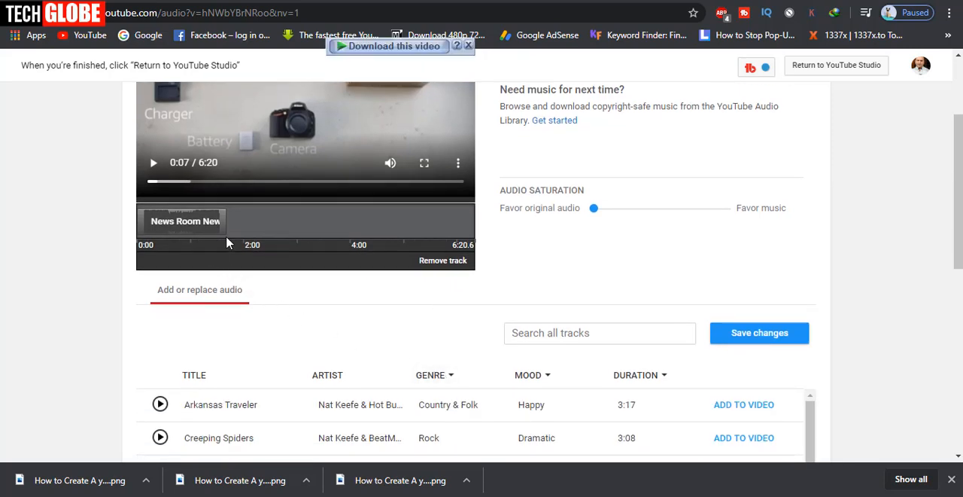
scroll(582, 305, up, 2)
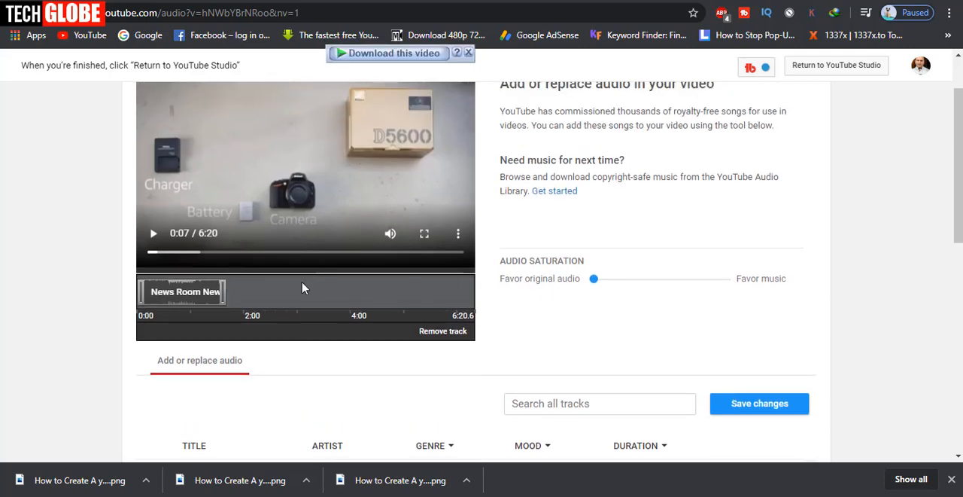
scroll(302, 288, up, 2)
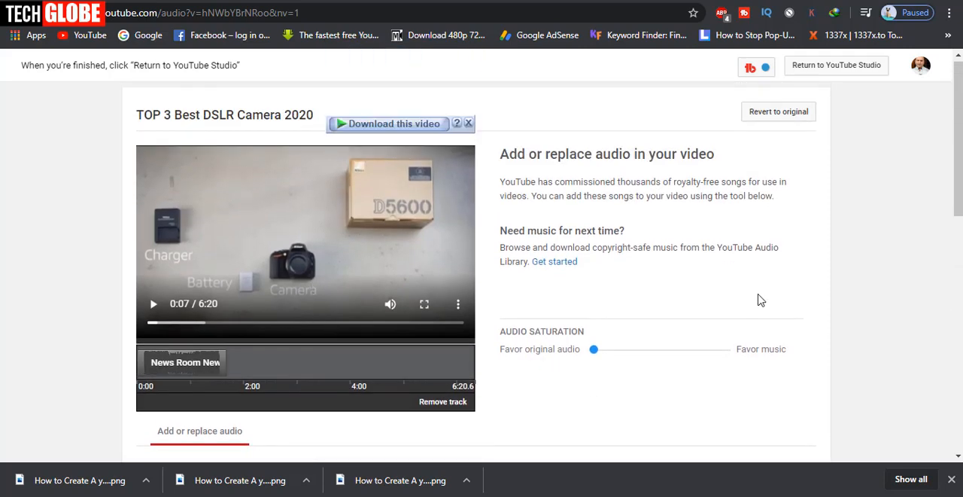
scroll(760, 299, down, 2)
scroll(760, 300, down, 4)
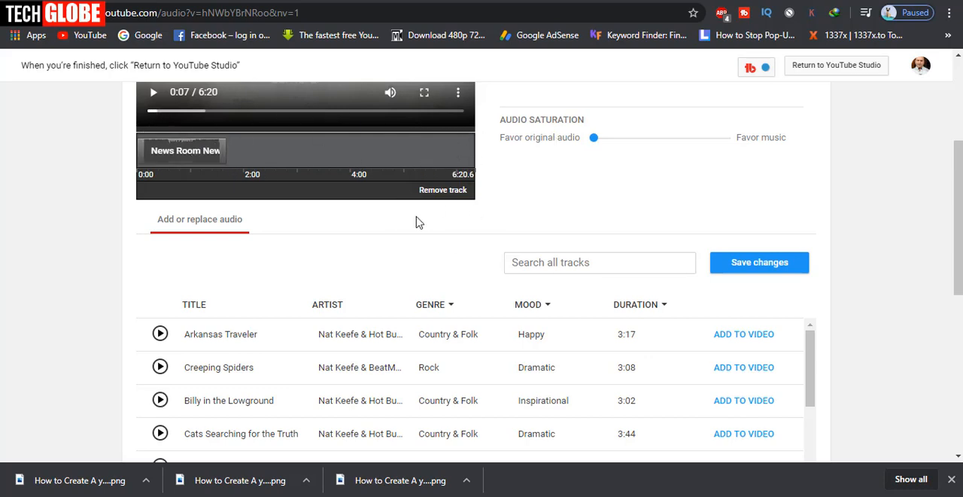
click(745, 335)
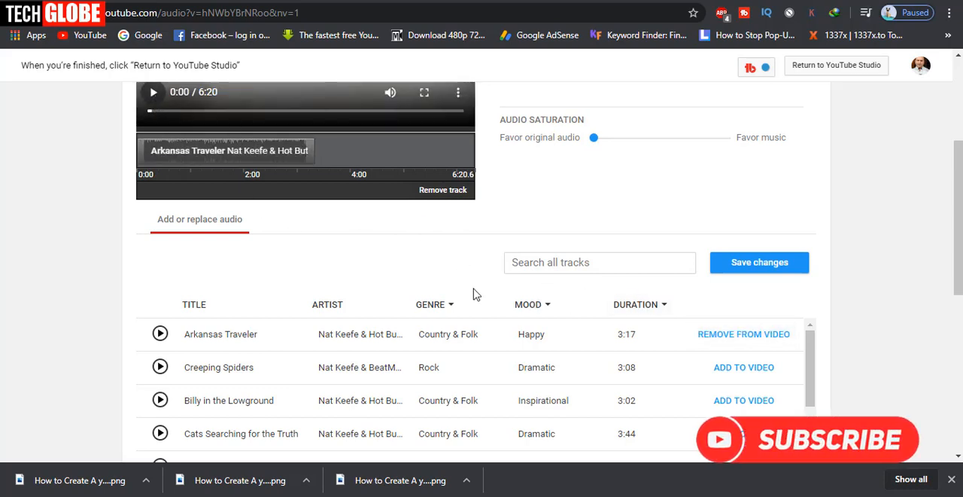
scroll(429, 220, up, 1)
scroll(595, 256, up, 2)
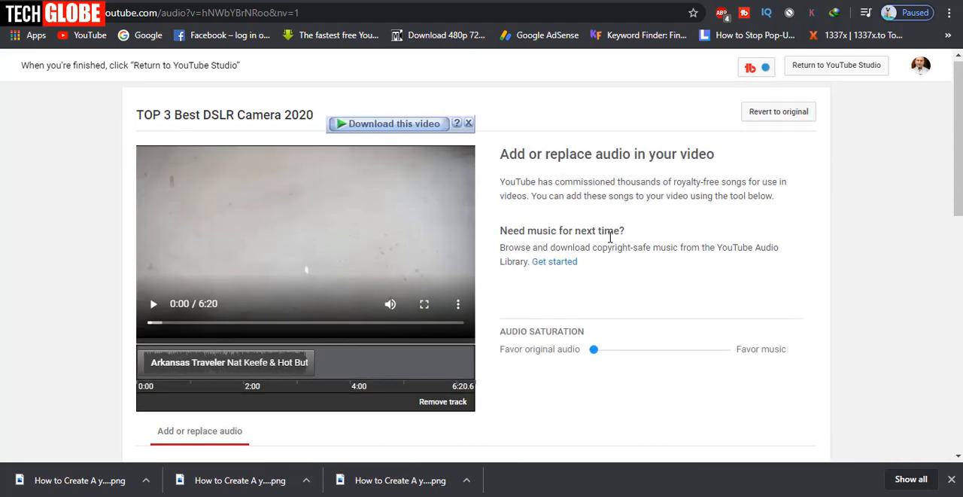
scroll(613, 225, down, 2)
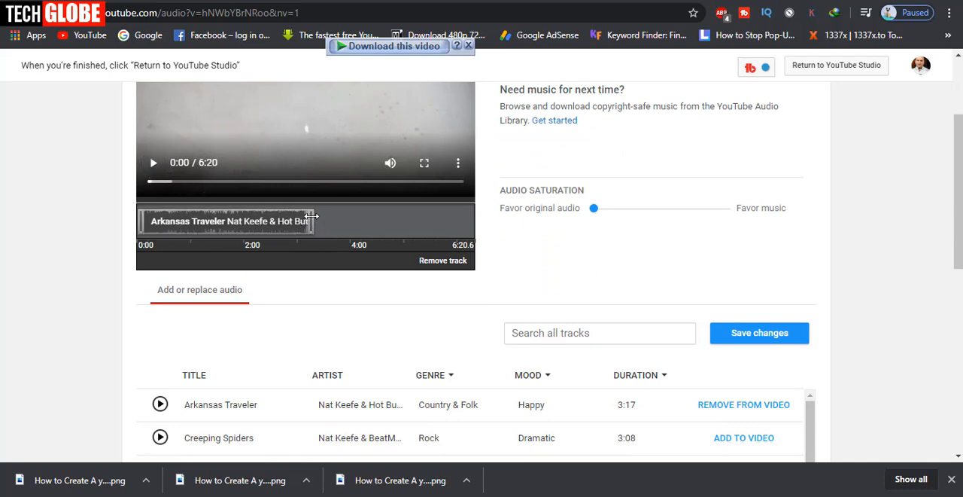
scroll(688, 226, up, 1)
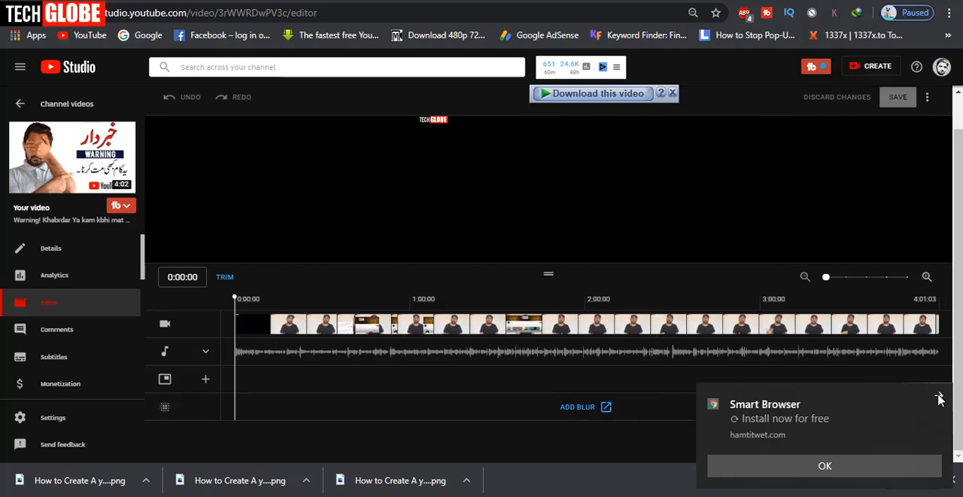
Dismiss the browser notification and open the end screen templates in the video editor to browse the layouts
click(939, 397)
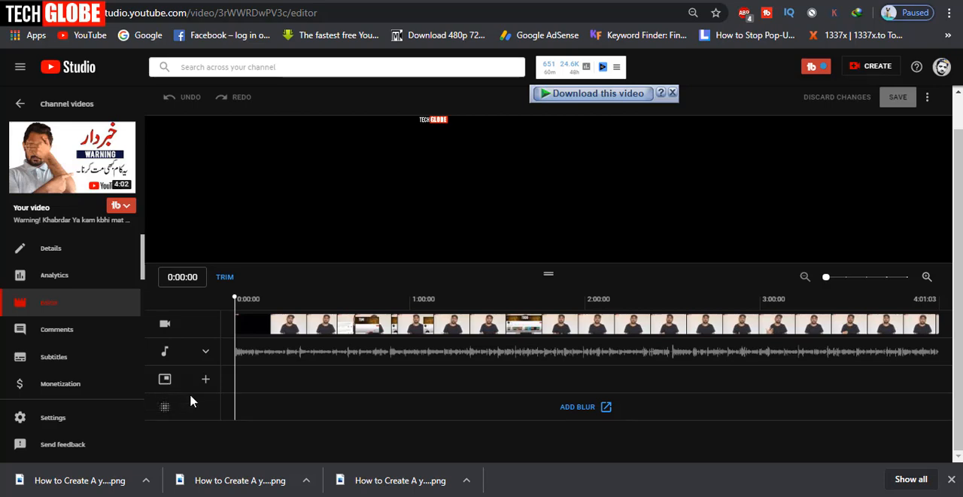
click(206, 382)
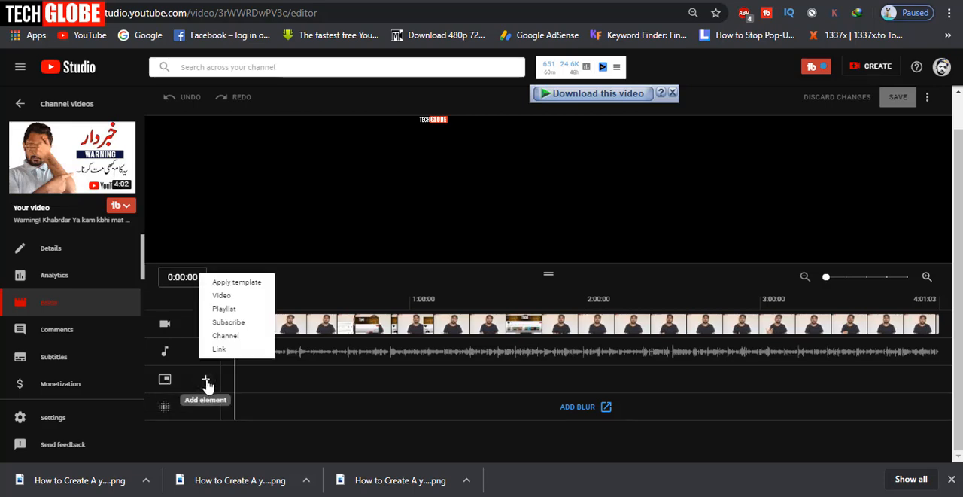
click(232, 283)
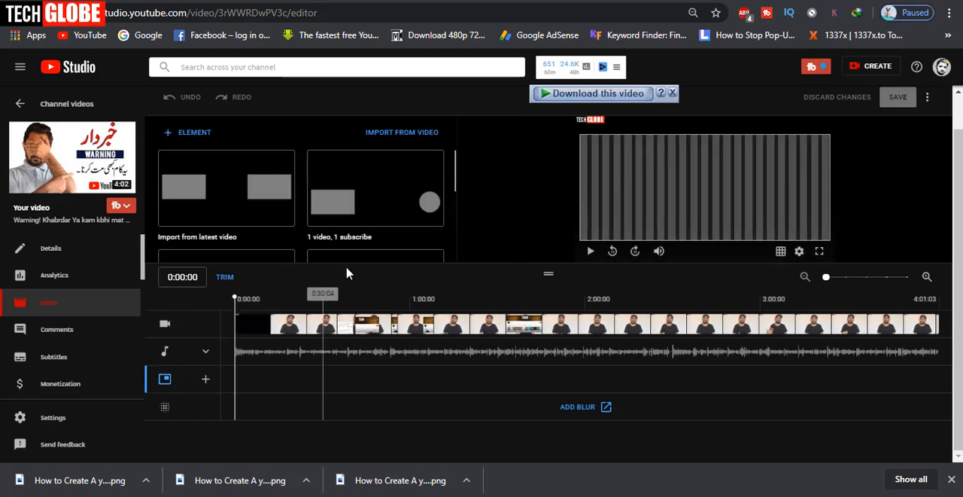
mouse_move(456, 162)
mouse_down()
mouse_move(457, 245)
mouse_move(456, 165)
mouse_up()
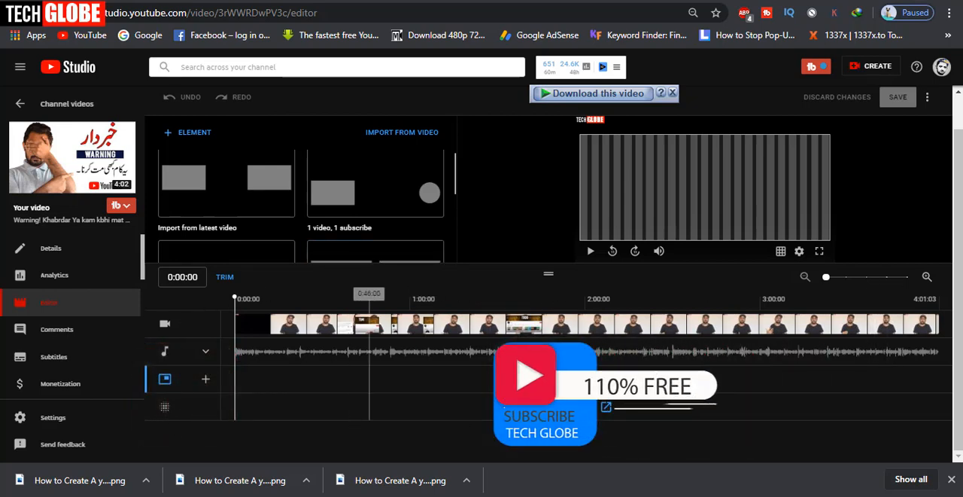
Open the video's blur page and try blurring the detected face, previewing it at 0:31 and leaving face blurring without saving
click(594, 407)
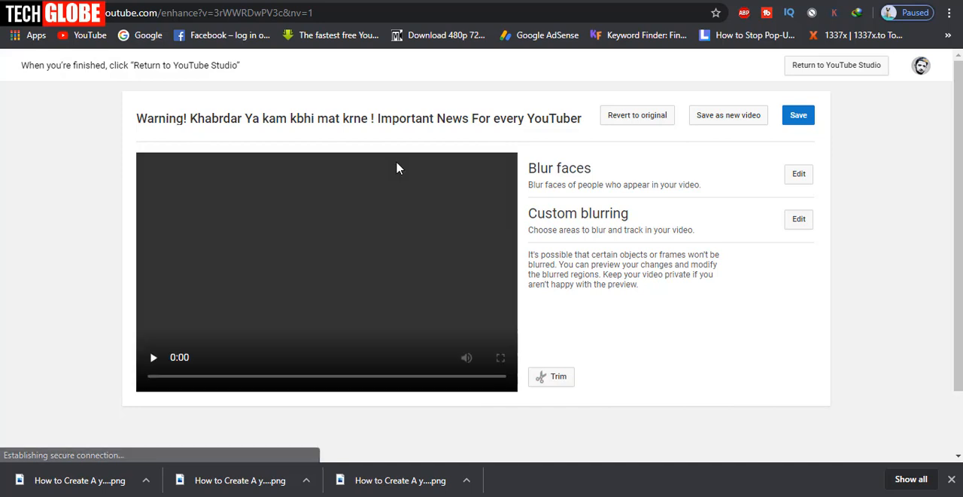
click(152, 359)
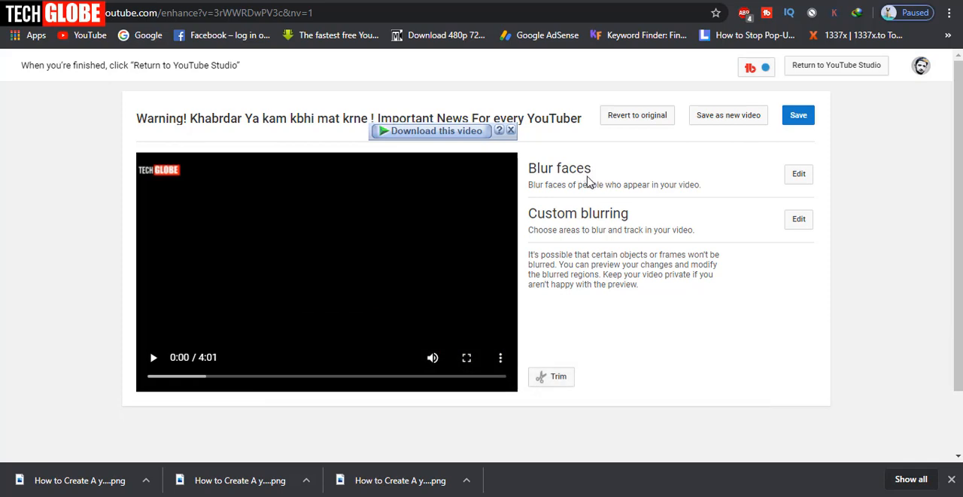
click(799, 179)
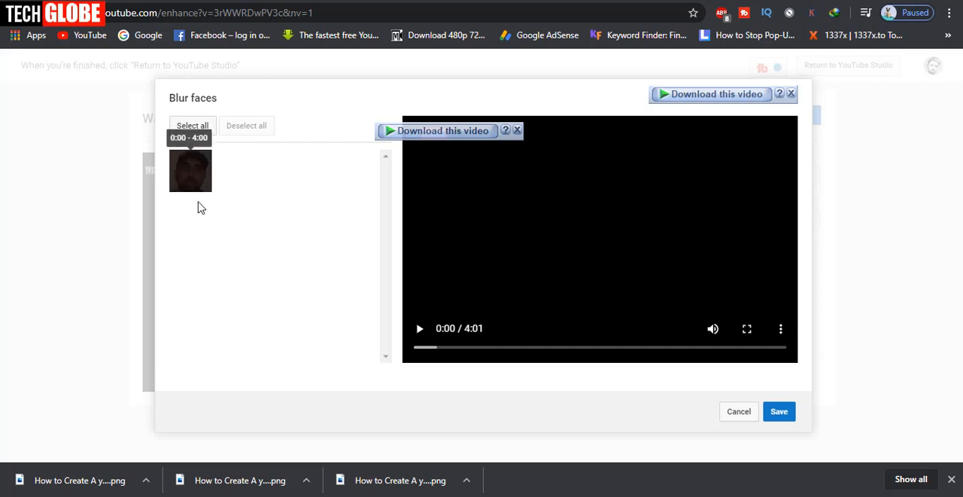
click(192, 184)
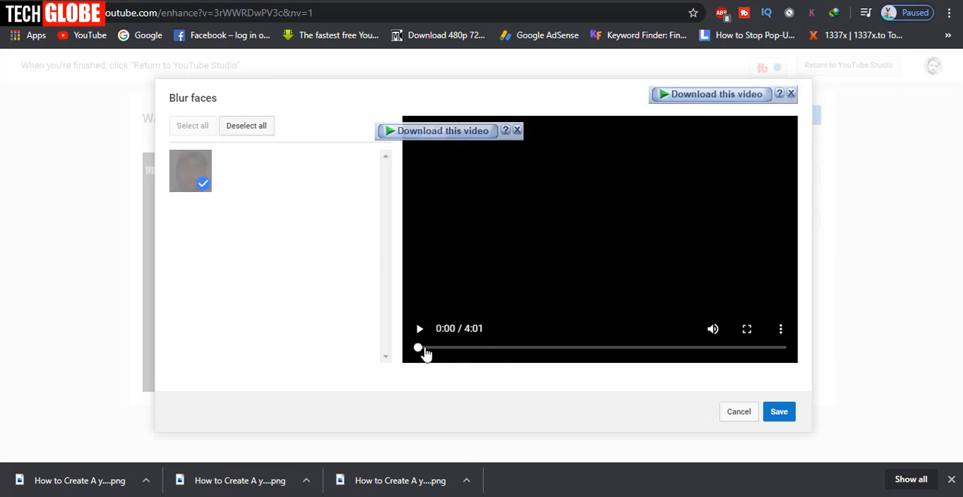
drag(424, 353, 464, 351)
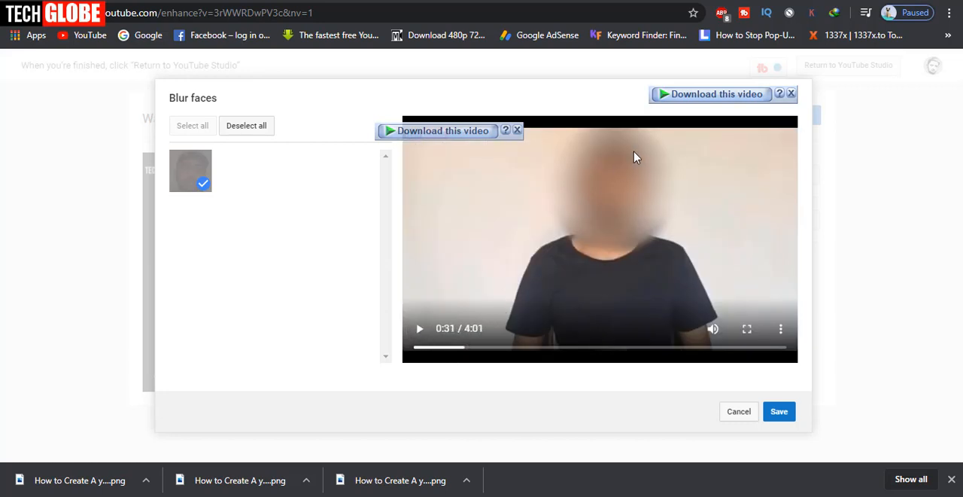
click(794, 93)
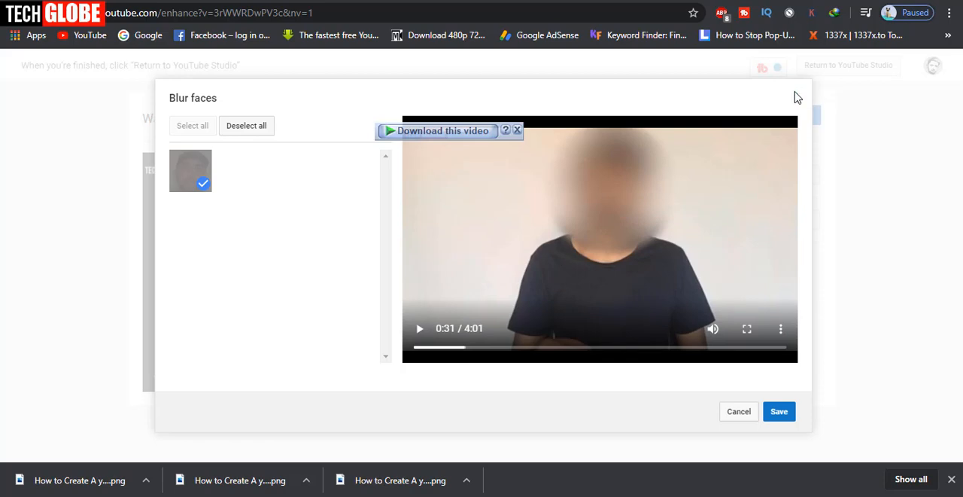
click(736, 413)
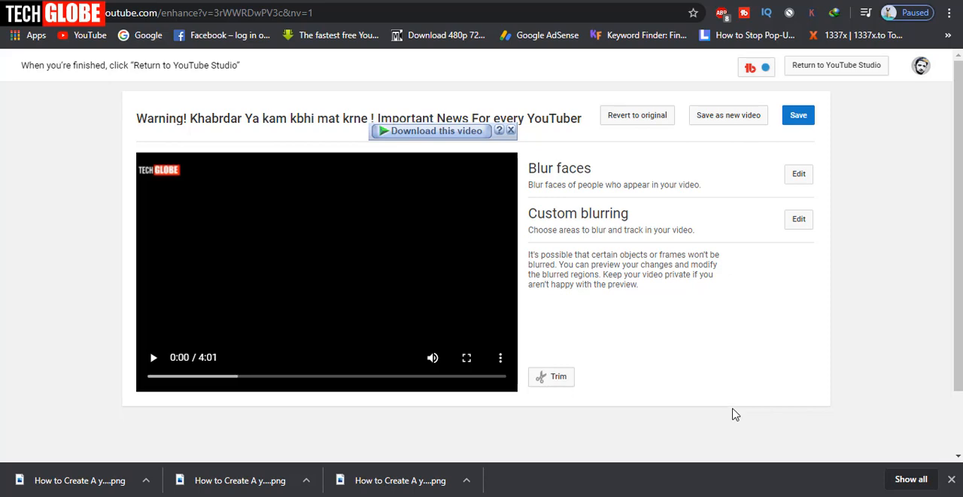
Try a custom blur over the TECH GLOBE logo at 0:16 and extend it to about 2:10 on the timeline
click(790, 224)
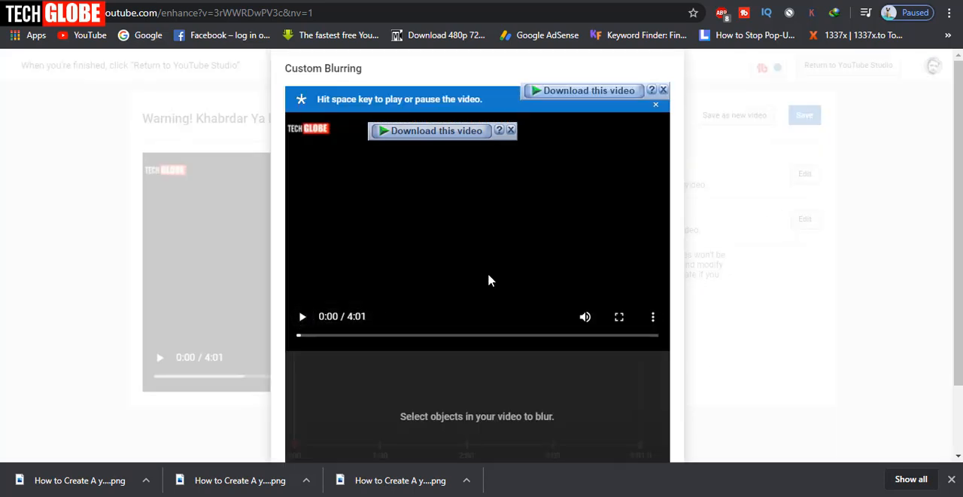
scroll(489, 282, down, 2)
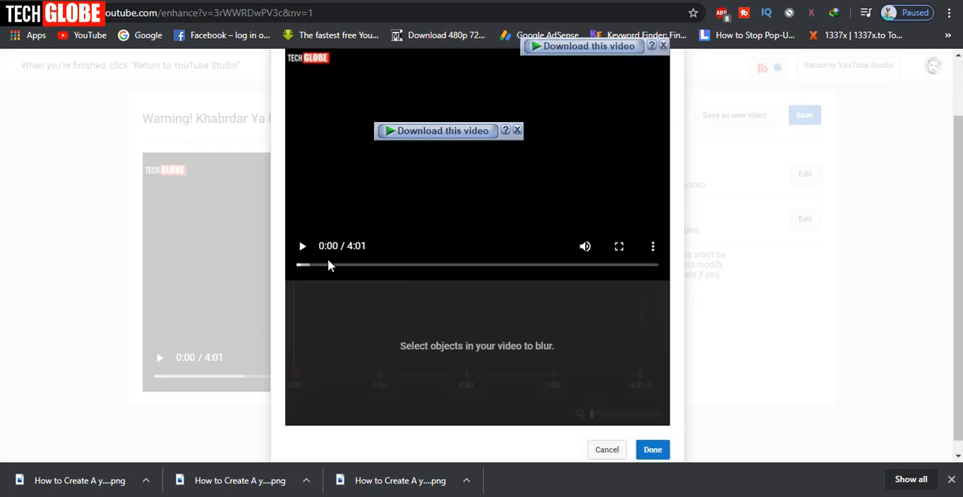
drag(303, 268, 324, 266)
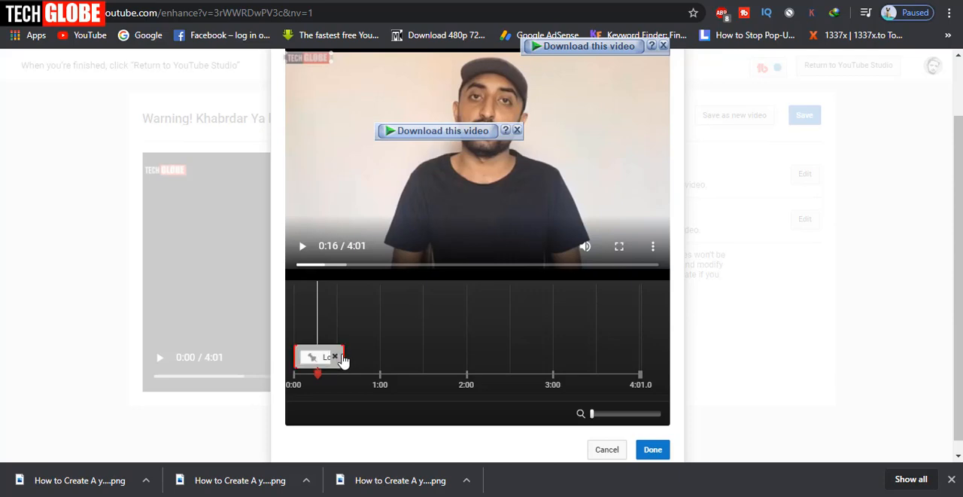
drag(344, 357, 480, 358)
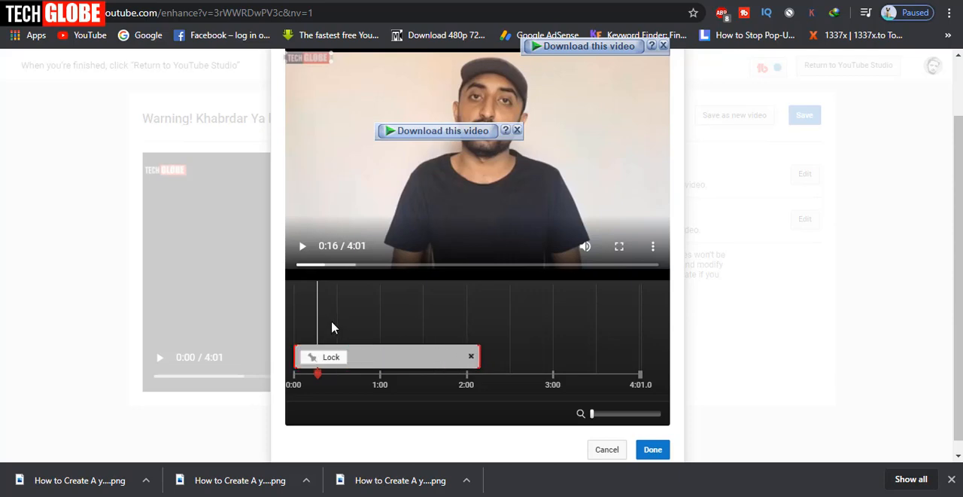
Try a second blur box on the wall beside the man, starting at 0:00, and return to the editor without keeping the custom blurs
drag(321, 101, 387, 161)
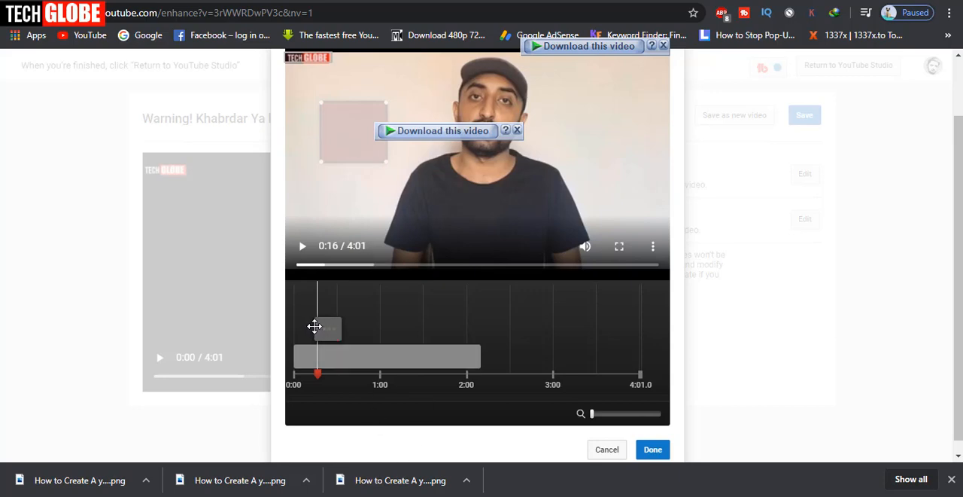
click(315, 326)
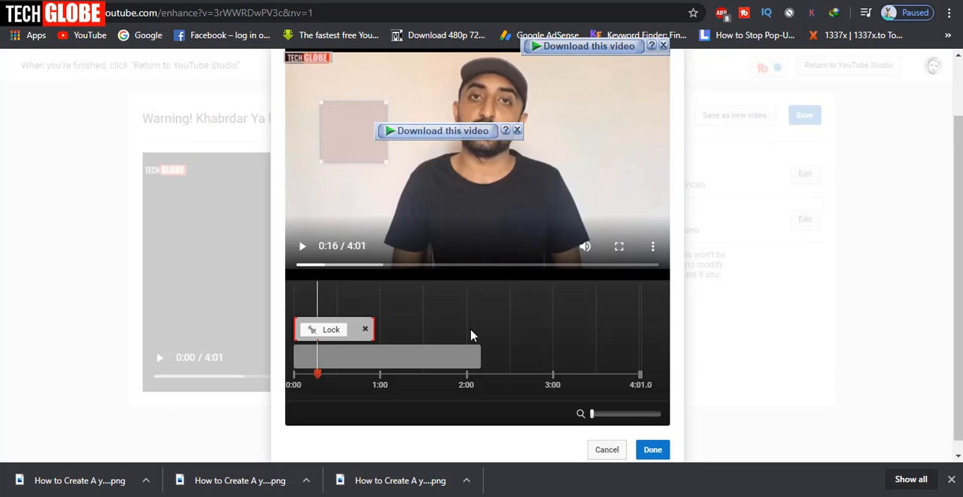
click(608, 448)
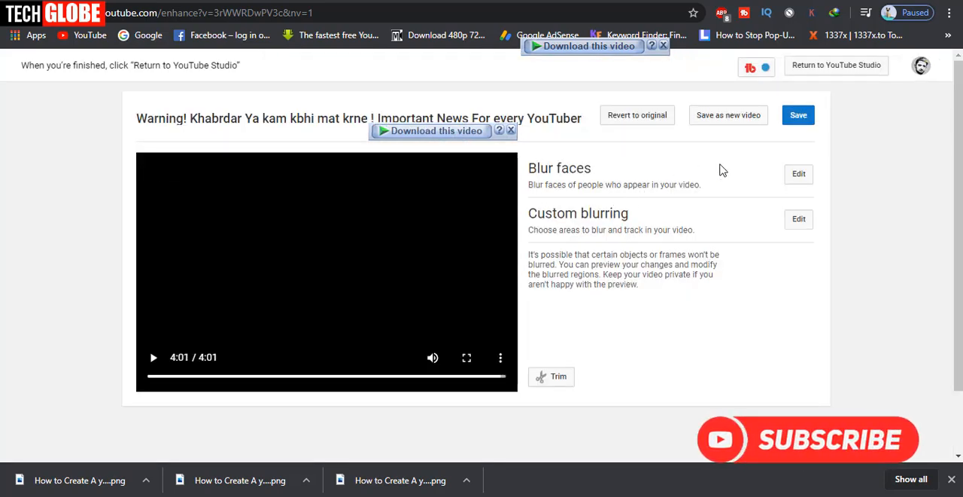
click(339, 2)
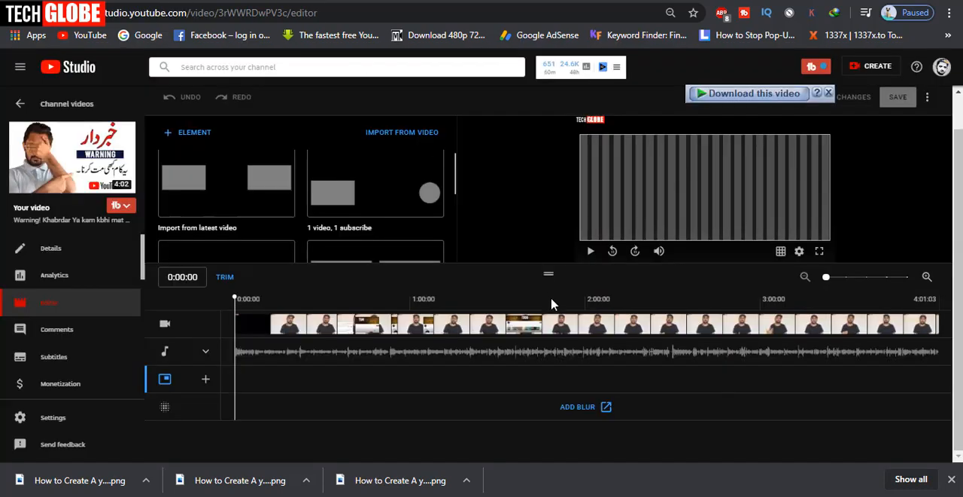